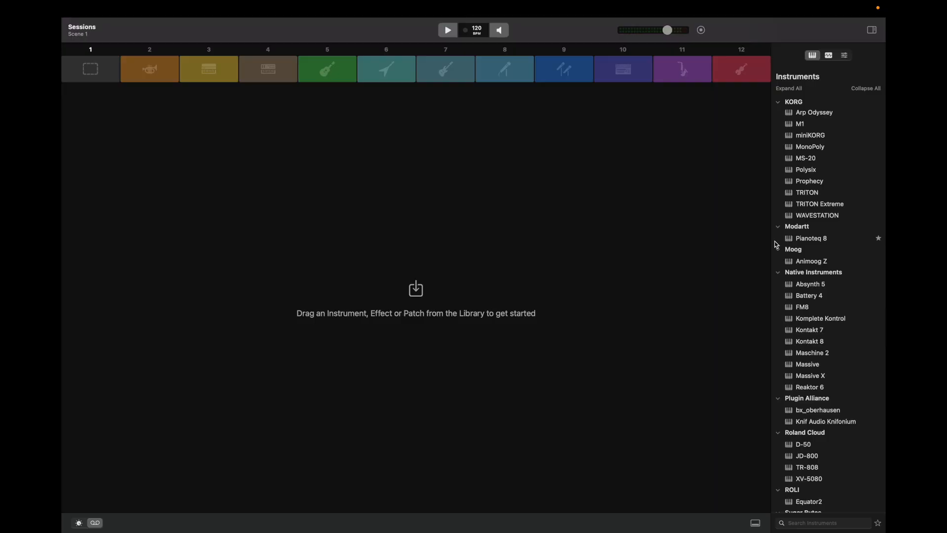
# Add the Pianoteq 8 instrument to Scene 1 and insert the Rev INTENSITY effect on its channel
pyautogui.moveTo(775, 242); pyautogui.dragTo(357, 257)
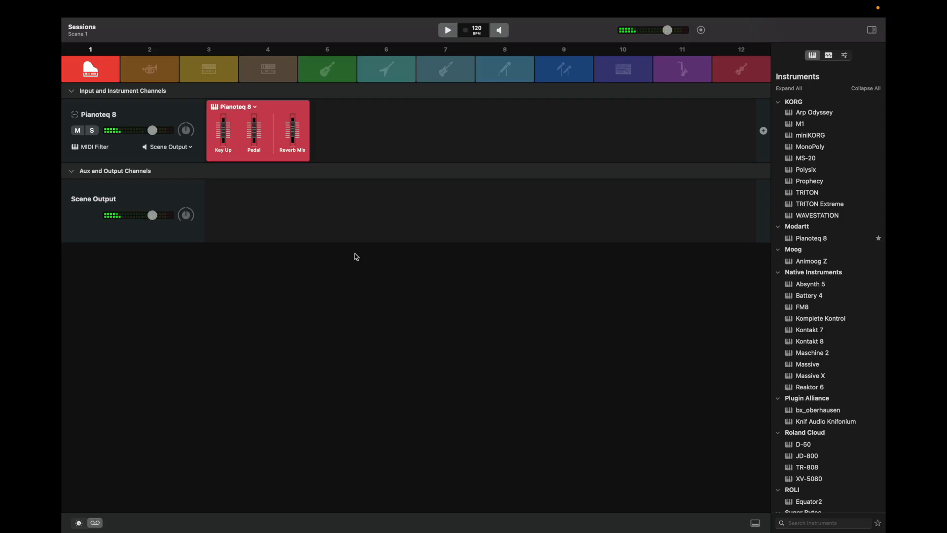
pyautogui.click(828, 55)
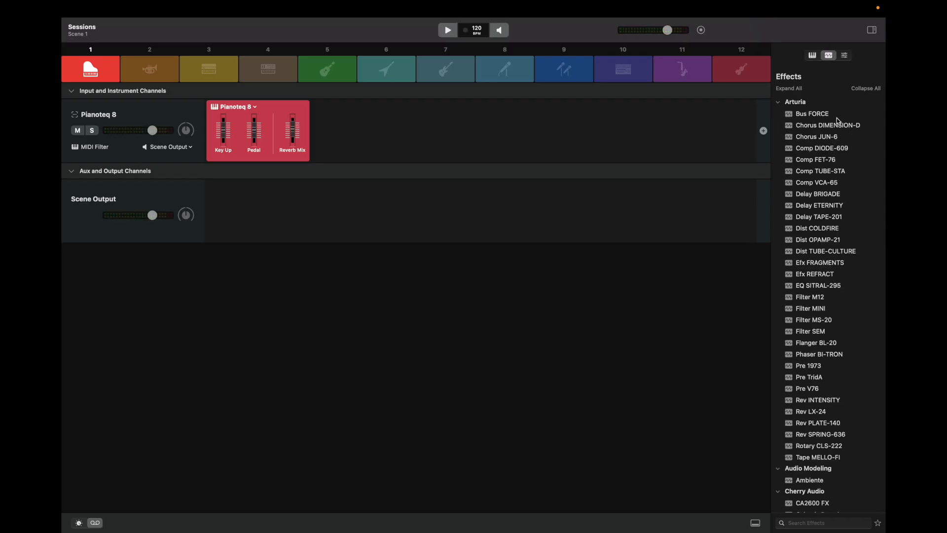
pyautogui.moveTo(811, 400); pyautogui.dragTo(517, 135)
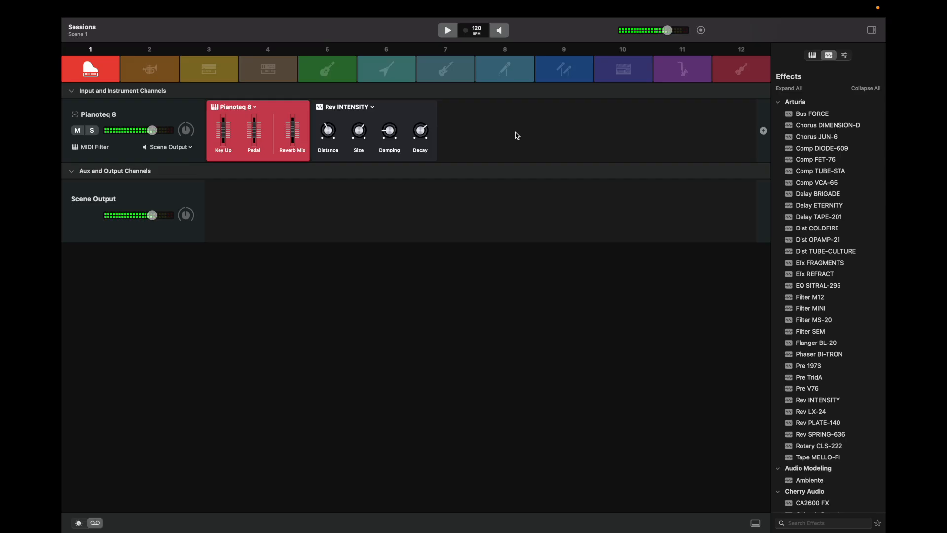
# Add the Augmented STRINGS instrument as a second channel in Scene 1
pyautogui.click(812, 55)
pyautogui.scroll(10, 809, 173)
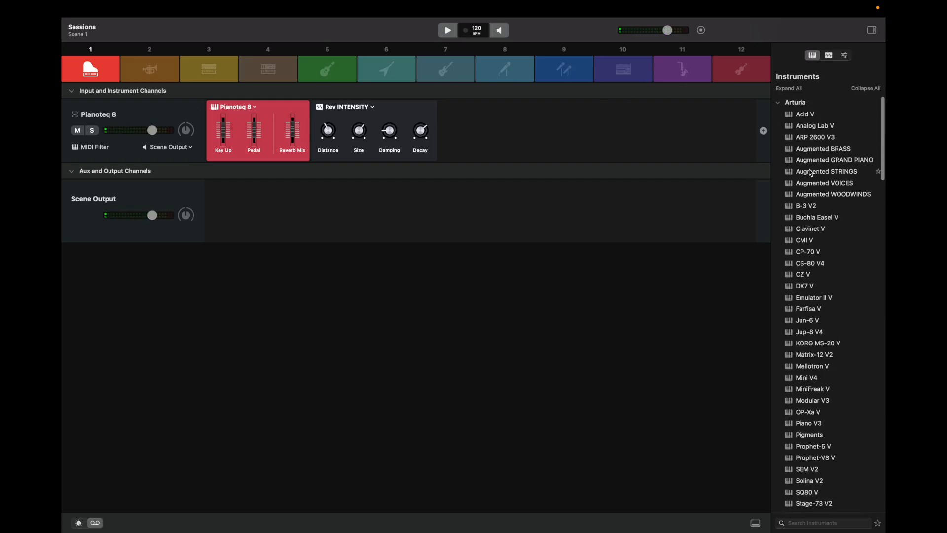
pyautogui.moveTo(809, 173); pyautogui.dragTo(127, 158)
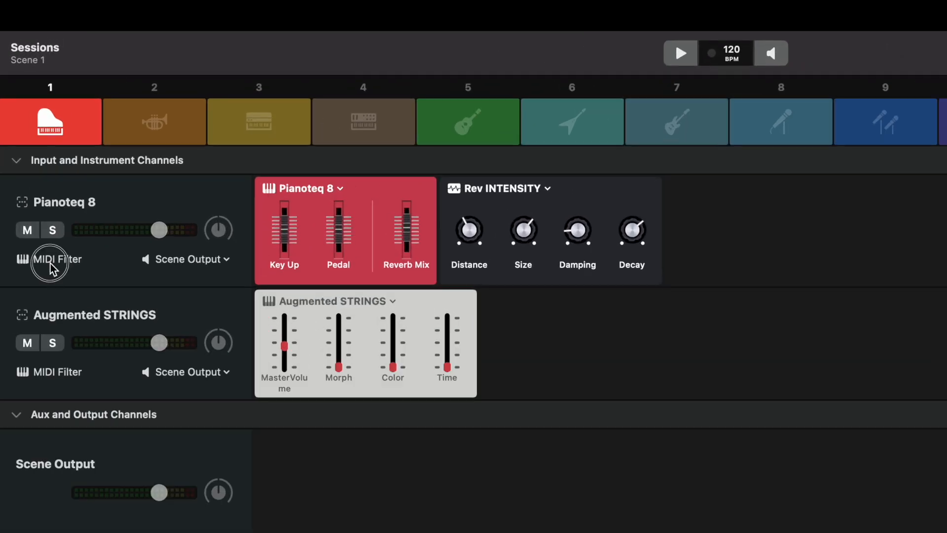
# Look at the MIDI filter settings of the Pianoteq 8 channel
pyautogui.click(91, 148)
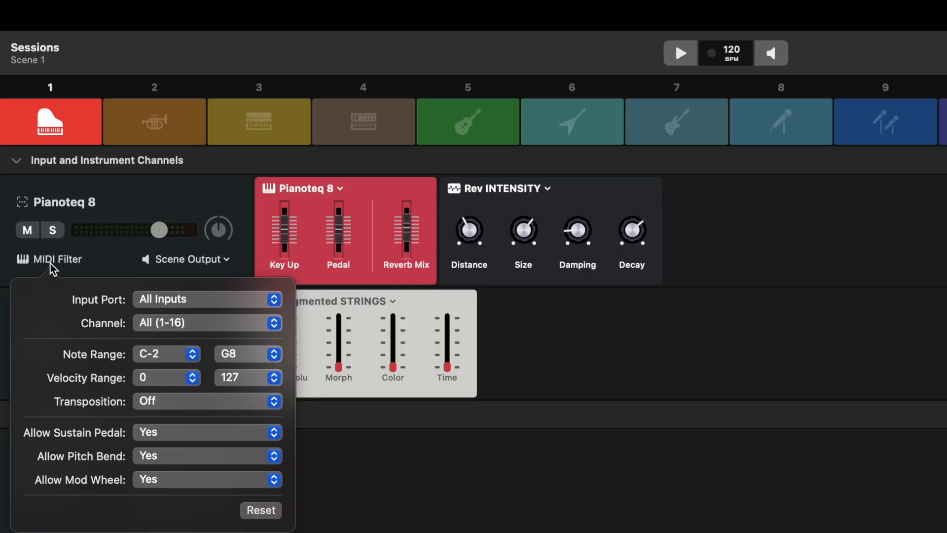
pyautogui.click(52, 269)
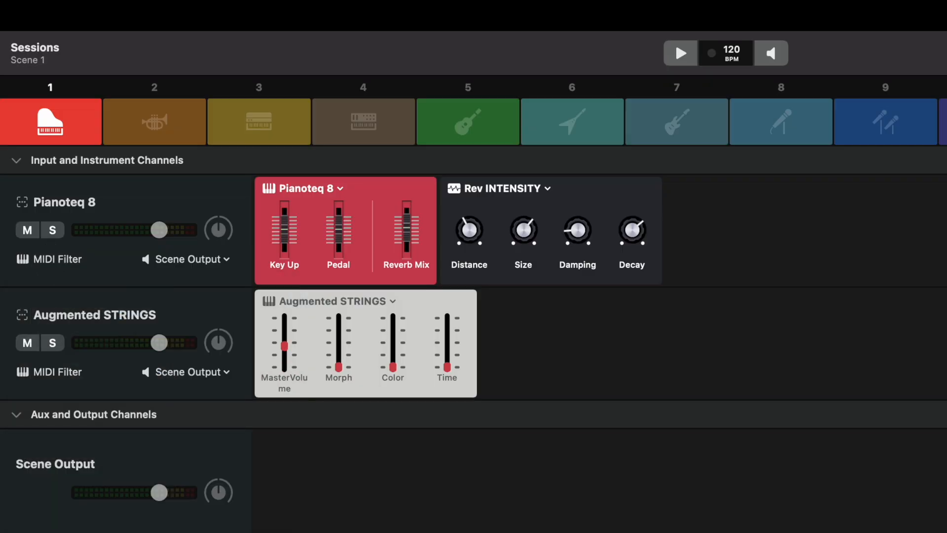
# Create a new audio input channel in Scene 1 fed from Input 1
pyautogui.click(190, 14)
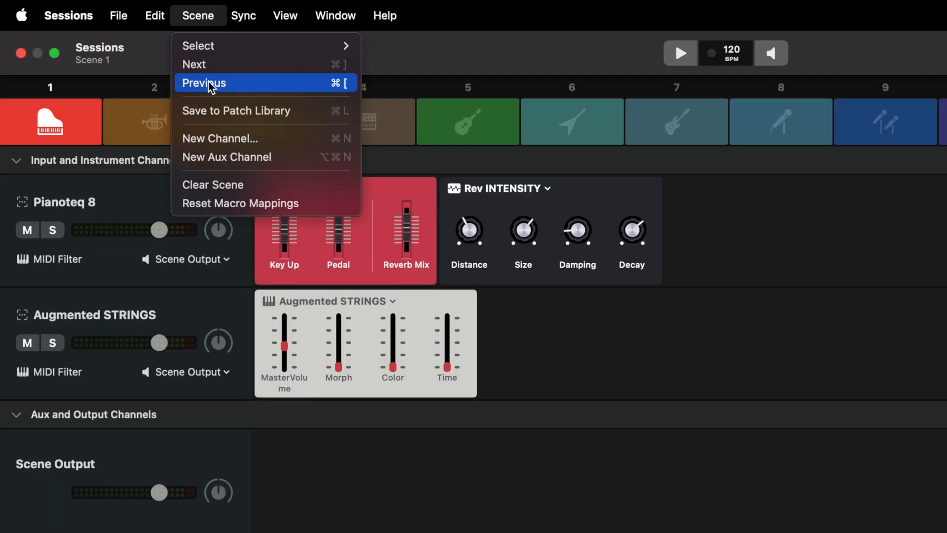
pyautogui.click(233, 144)
pyautogui.click(390, 277)
pyautogui.click(426, 331)
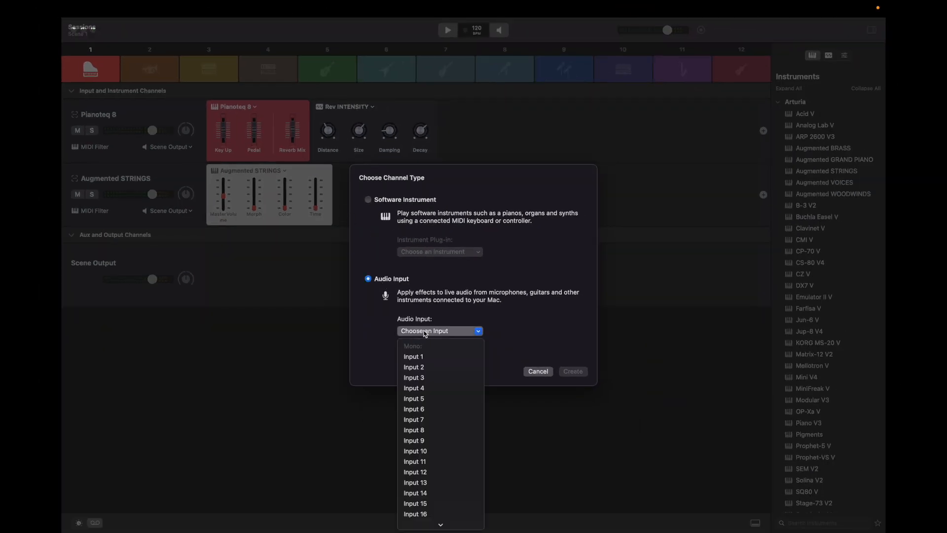
pyautogui.click(419, 357)
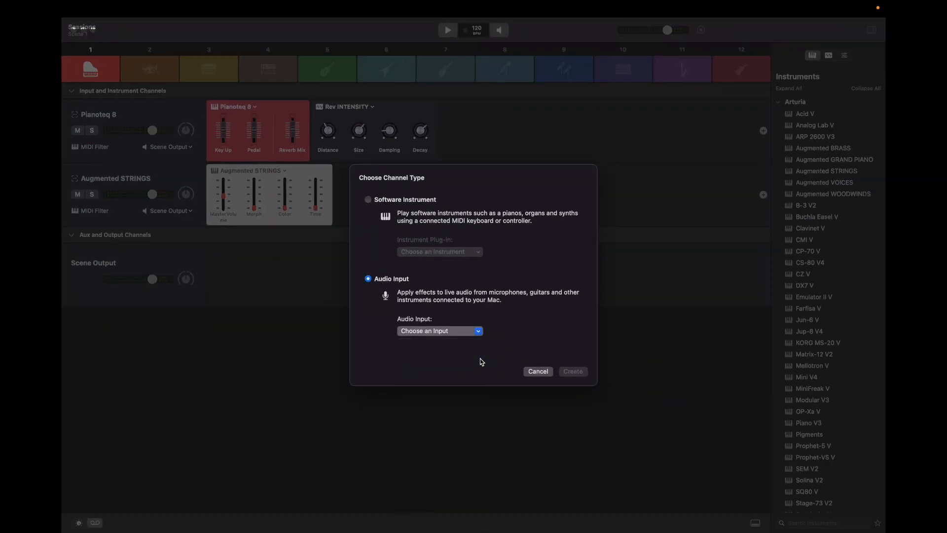
pyautogui.click(572, 371)
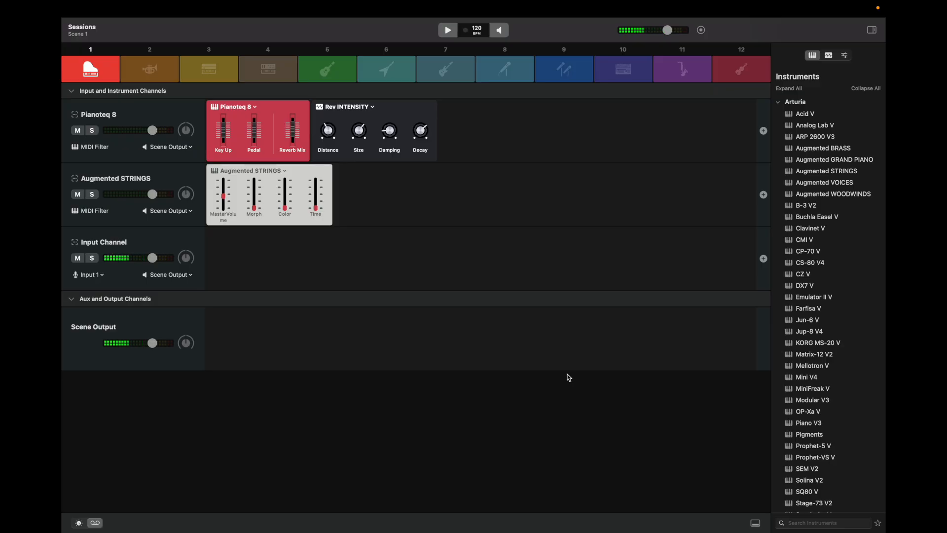
# Insert the Dist OPAMP-21 and Delay TAPE-201 effects on the audio input channel
pyautogui.click(829, 55)
pyautogui.moveTo(819, 239); pyautogui.dragTo(537, 243)
pyautogui.moveTo(833, 217); pyautogui.dragTo(649, 257)
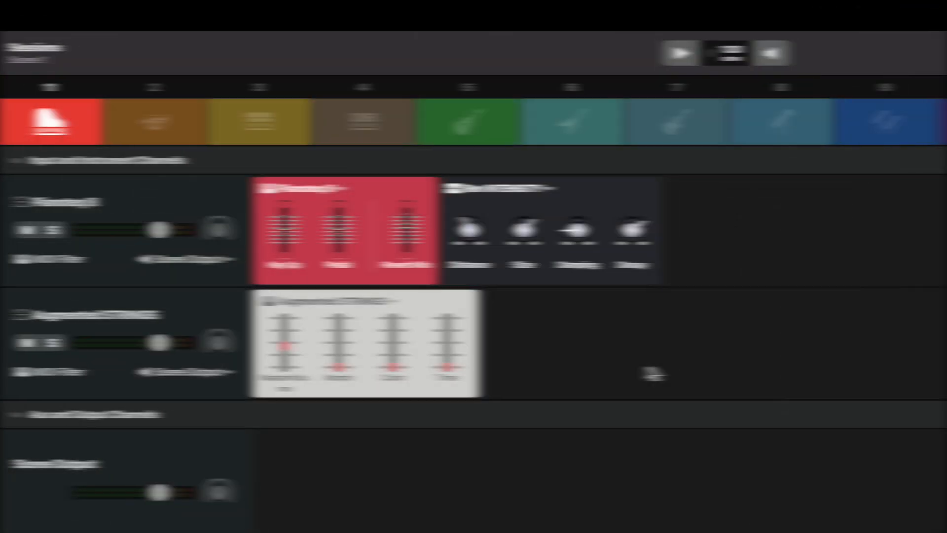
# Move the Rev INTENSITY effect from the Pianoteq 8 channel to the Augmented STRINGS channel
pyautogui.moveTo(543, 191); pyautogui.dragTo(588, 307)
# Disable and delete the Rev INTENSITY effect on the Augmented STRINGS channel
pyautogui.click(588, 302)
pyautogui.click(589, 302)
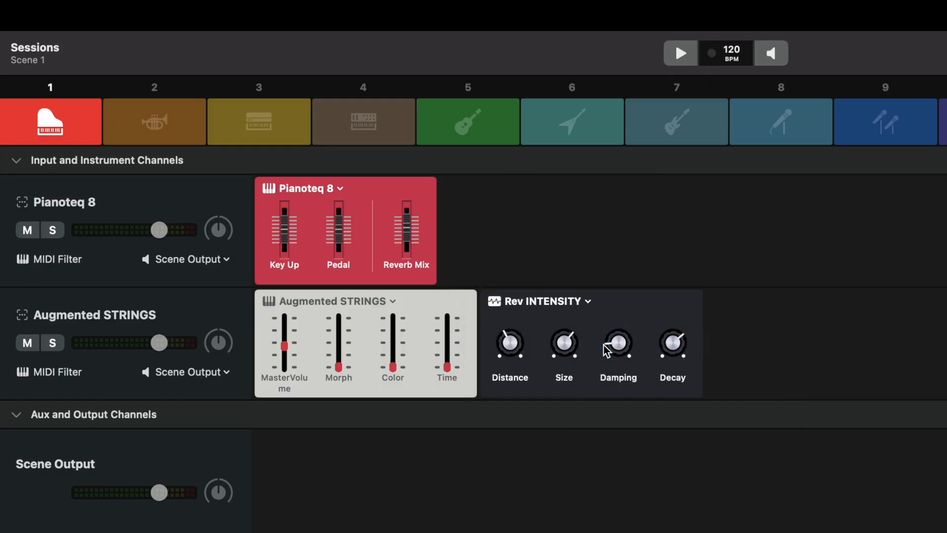
pyautogui.click(589, 302)
pyautogui.click(608, 419)
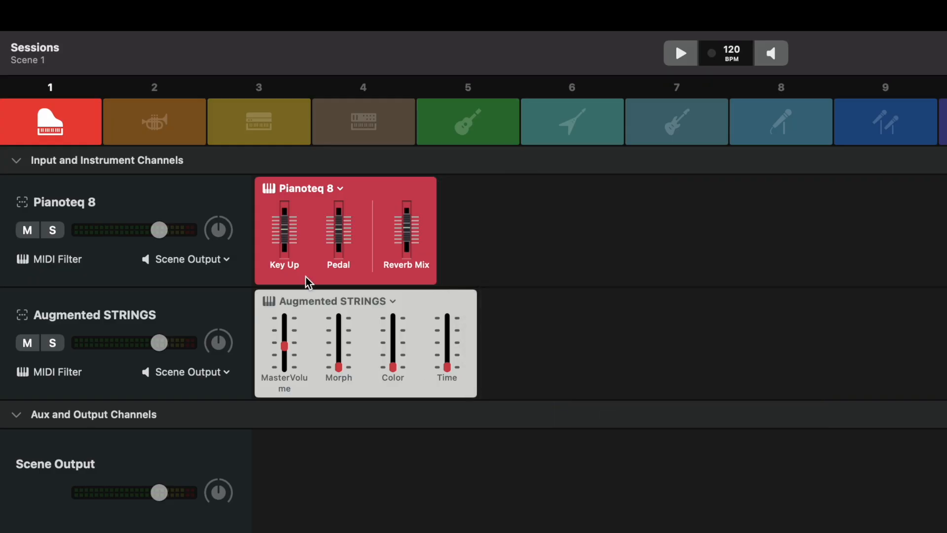
# Undo the deleting, disabling and moving of the Rev INTENSITY effect
pyautogui.click(155, 16)
pyautogui.click(165, 51)
pyautogui.click(155, 15)
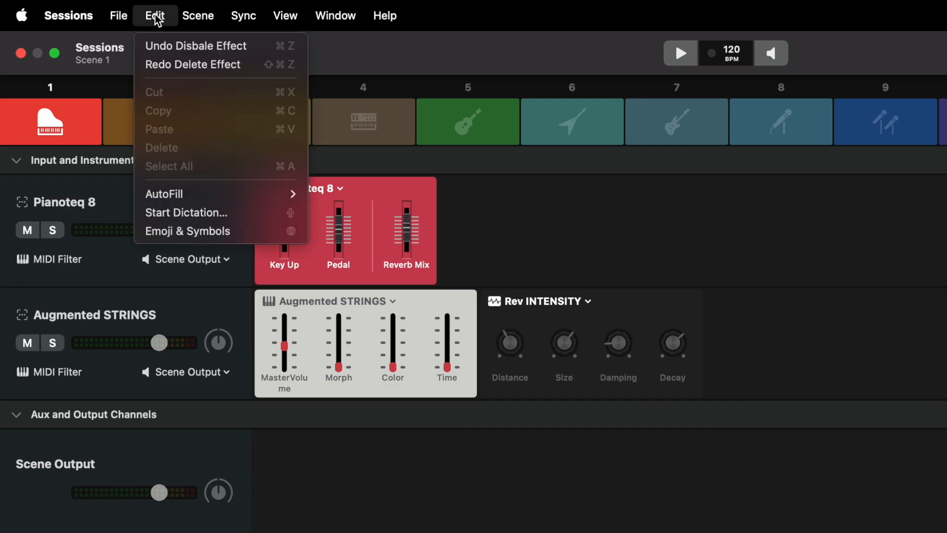
pyautogui.click(158, 45)
pyautogui.click(154, 15)
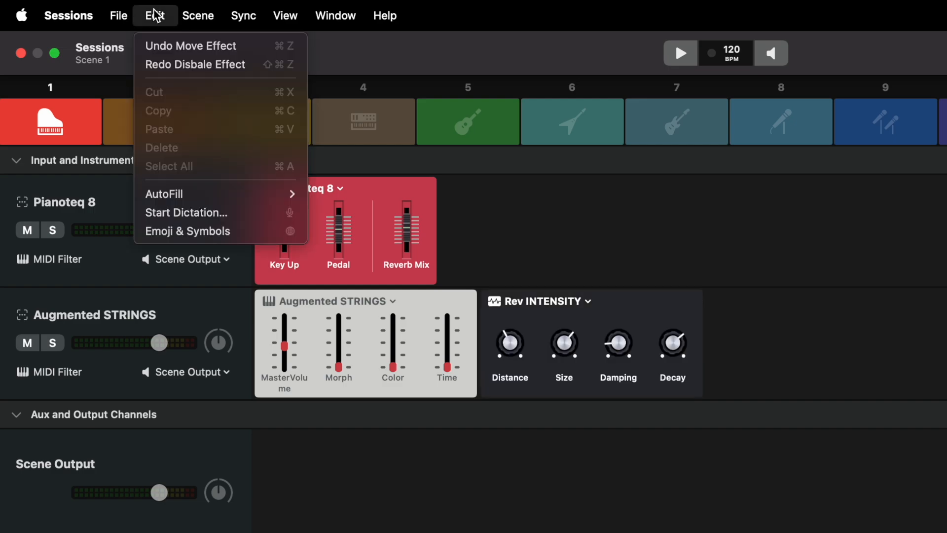
pyautogui.click(157, 45)
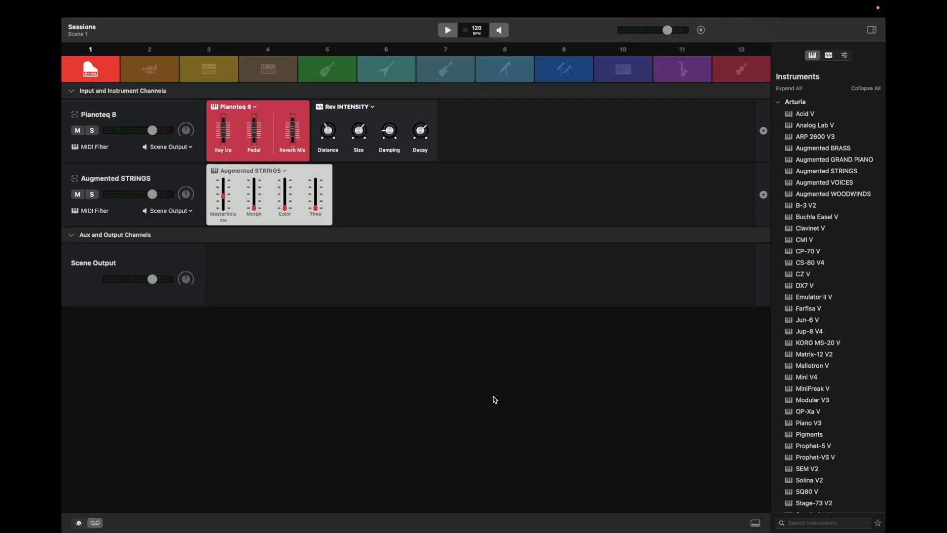
# Add a send from the Pianoteq 8 channel to a new aux channel and route that aux to Output 2
pyautogui.click(764, 131)
pyautogui.click(749, 155)
pyautogui.click(744, 212)
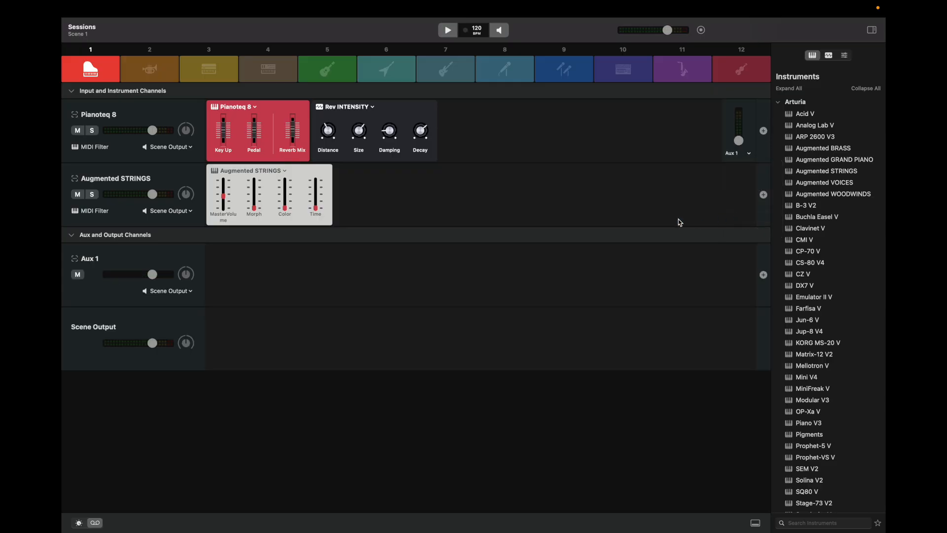
pyautogui.click(148, 291)
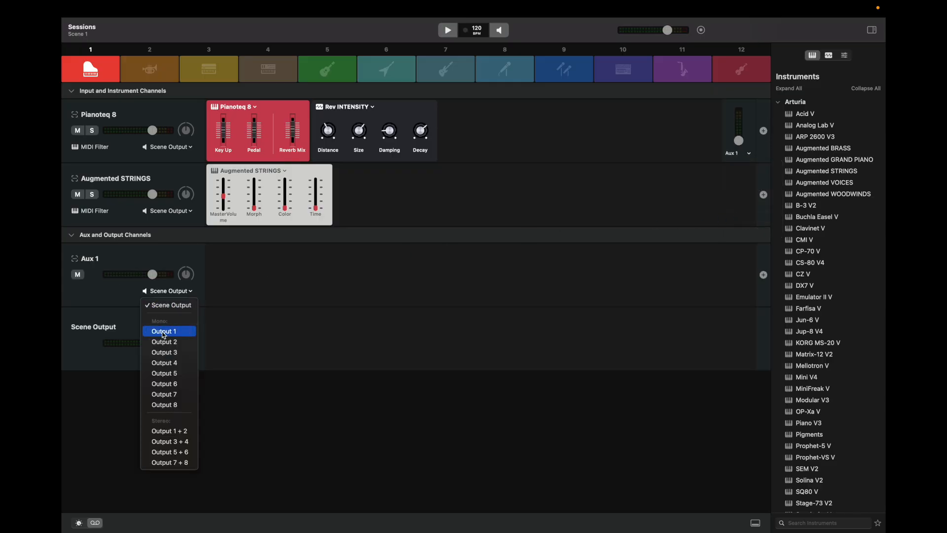
pyautogui.click(164, 343)
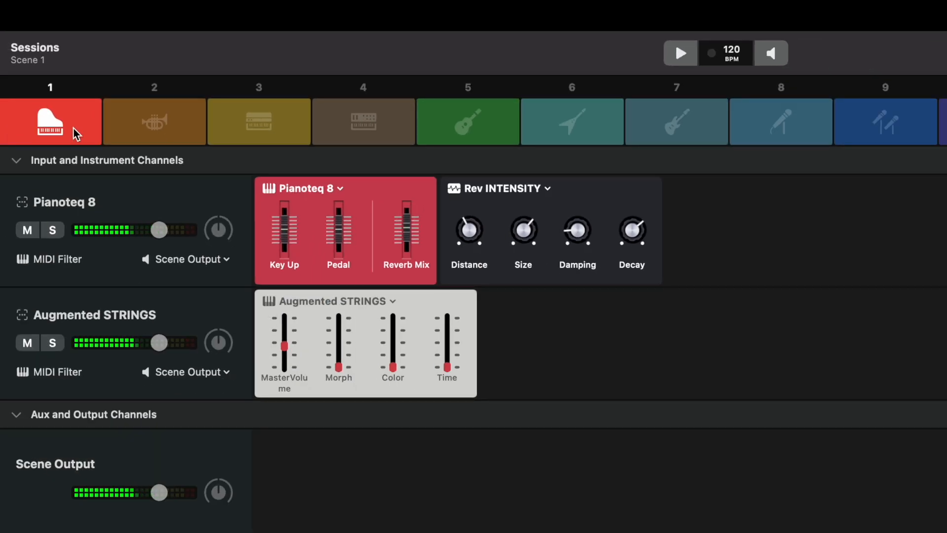
# Switch to Scene 2 and save the whole setup as a performance named "Walkthrough"
pyautogui.click(132, 120)
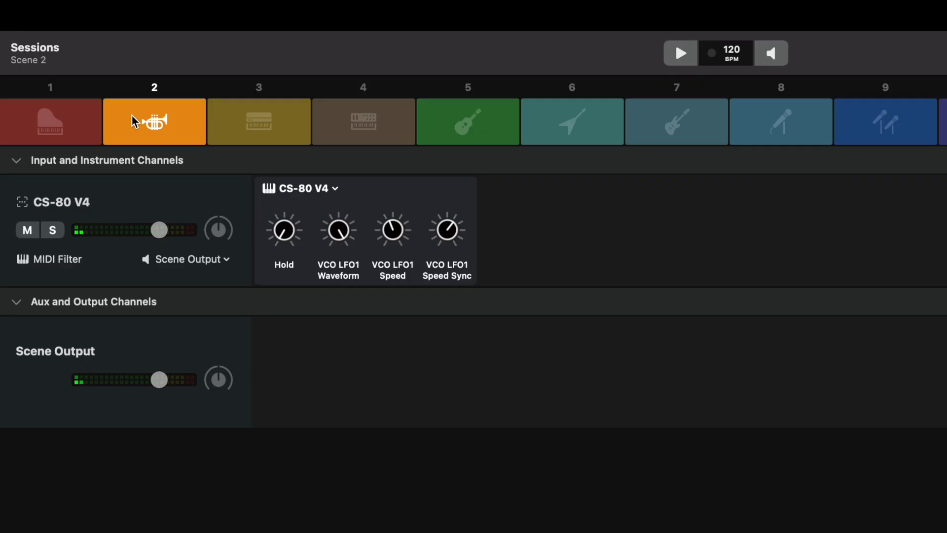
pyautogui.click(119, 15)
pyautogui.click(125, 92)
pyautogui.write('Walkthrough')
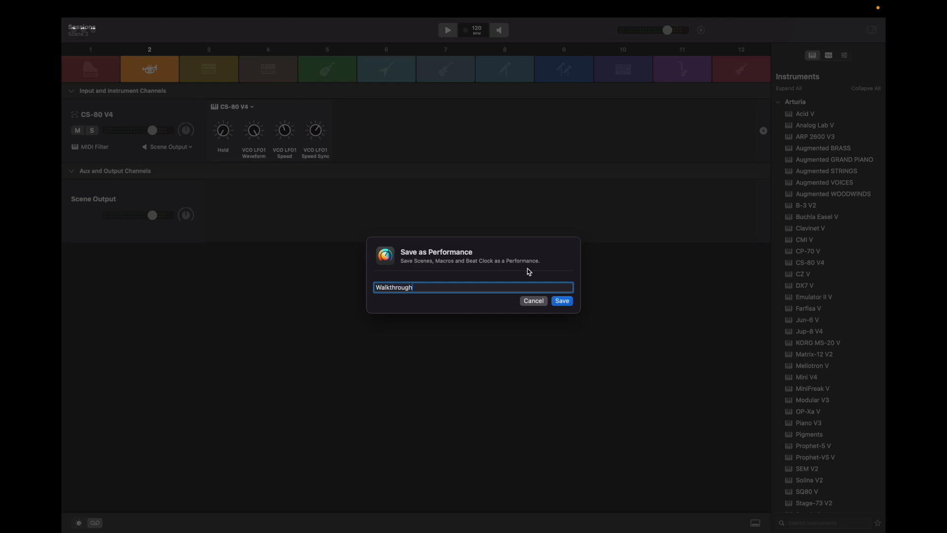
pyautogui.click(561, 302)
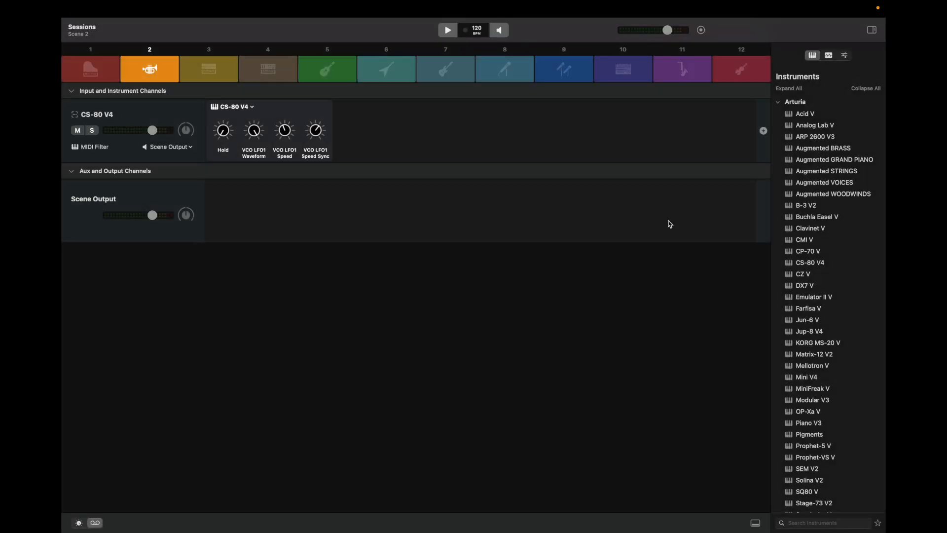
# Save the CS-80 V4 channel as a patch in the Synth folder of the patch library
pyautogui.click(845, 55)
pyautogui.moveTo(96, 115); pyautogui.dragTo(831, 155)
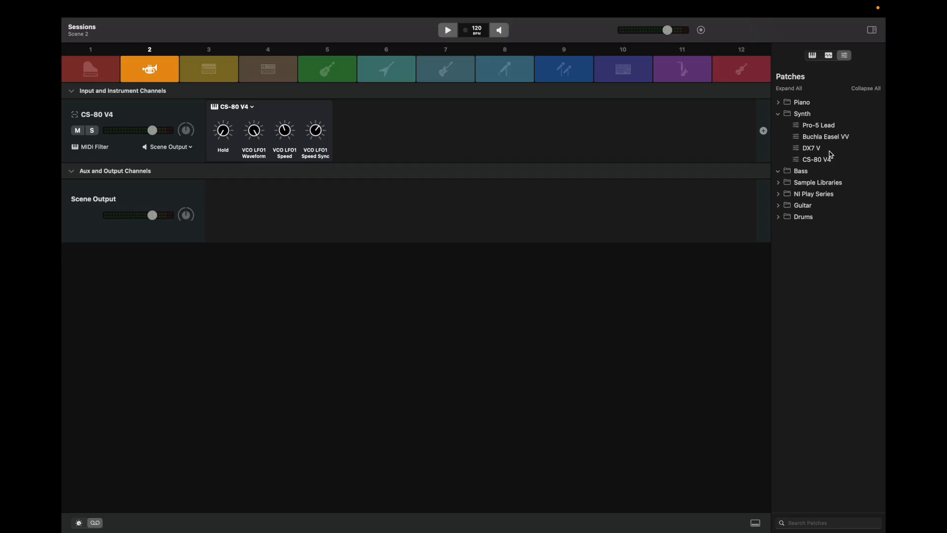
# Return to Scene 1 and open the Rev INTENSITY plug-in editor on the Pianoteq 8 channel at full workspace width
pyautogui.click(95, 76)
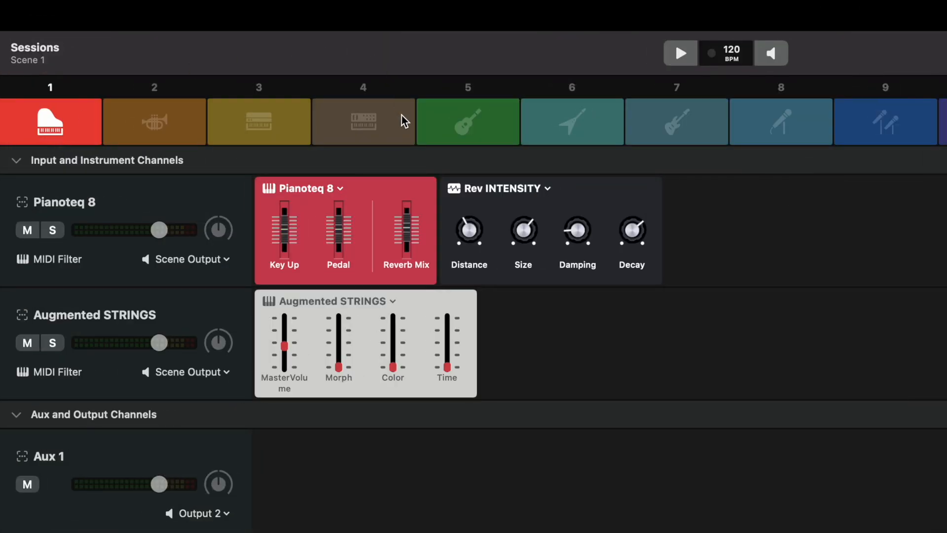
pyautogui.click(454, 189)
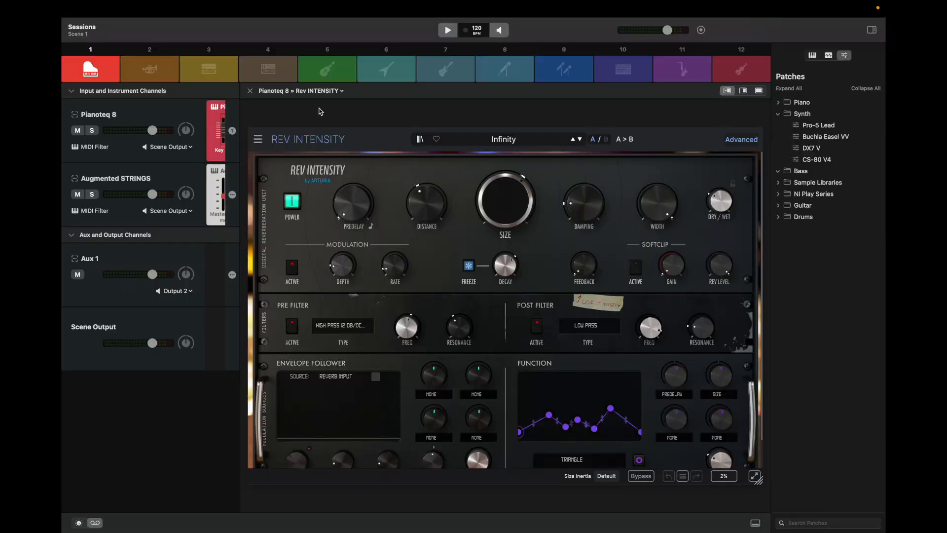
pyautogui.click(742, 91)
pyautogui.click(760, 91)
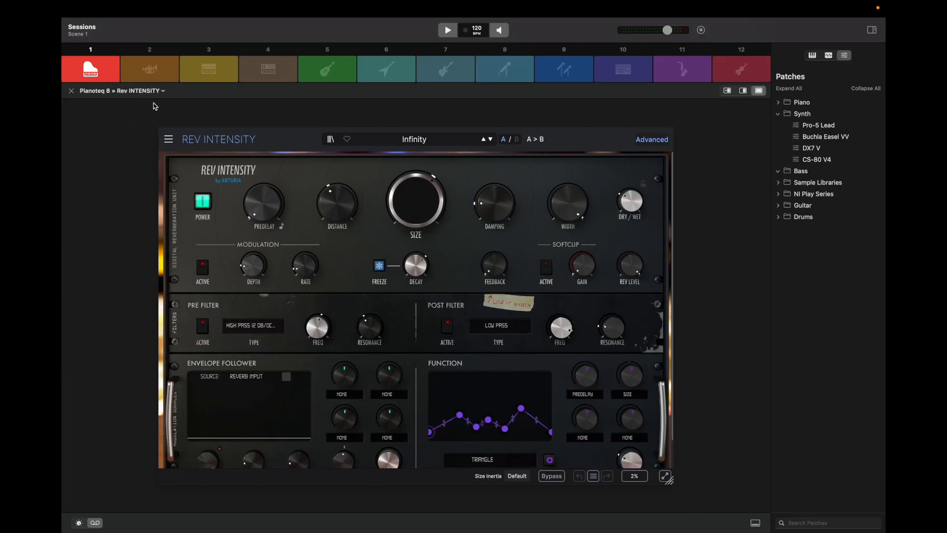
# Switch the open plug-in view to the Pianoteq 8 instrument
pyautogui.click(131, 92)
pyautogui.moveTo(127, 115)
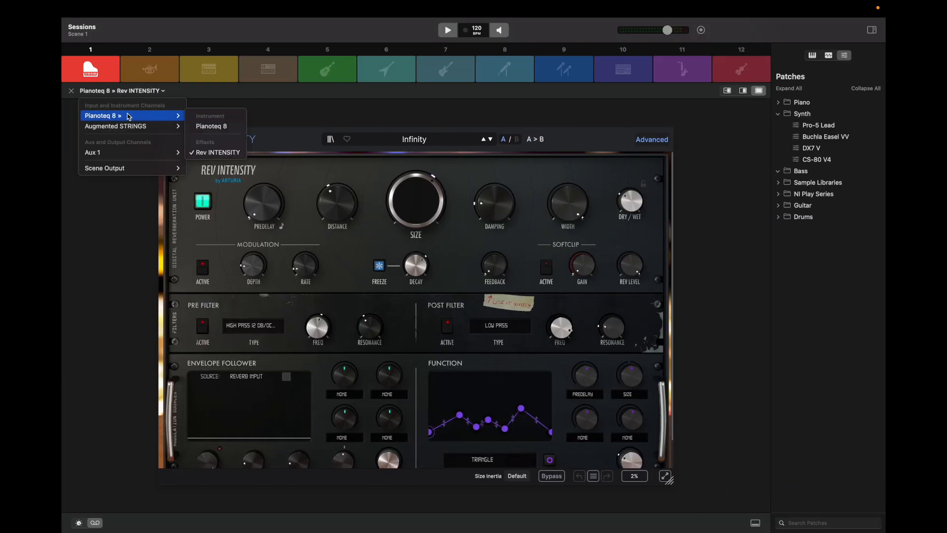
pyautogui.click(203, 127)
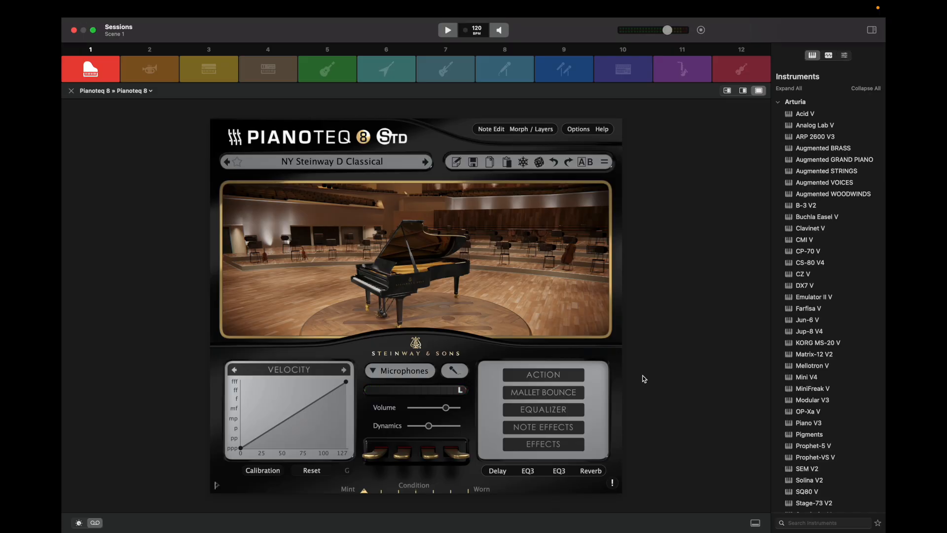
# Add the B-3 V2 instrument as a new channel in Scene 1 and close the plug-in view
pyautogui.moveTo(791, 207); pyautogui.dragTo(88, 224)
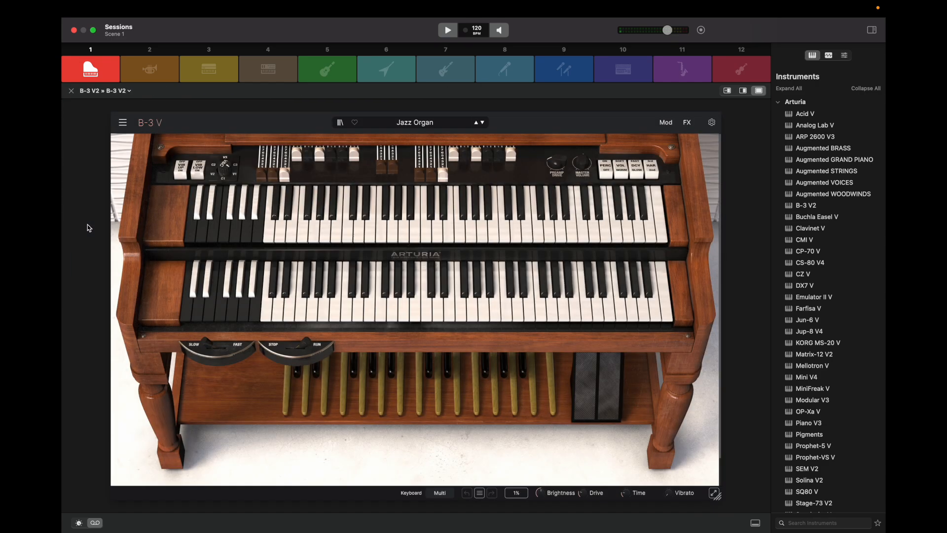
pyautogui.click(71, 91)
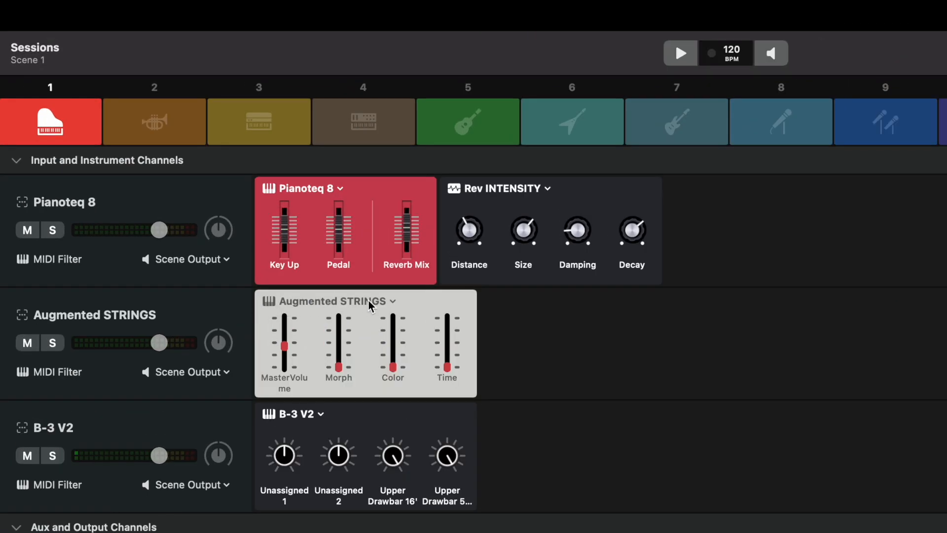
# Open the Augmented STRINGS widget for customizing and choose the dark theme with the orange header
pyautogui.click(394, 302)
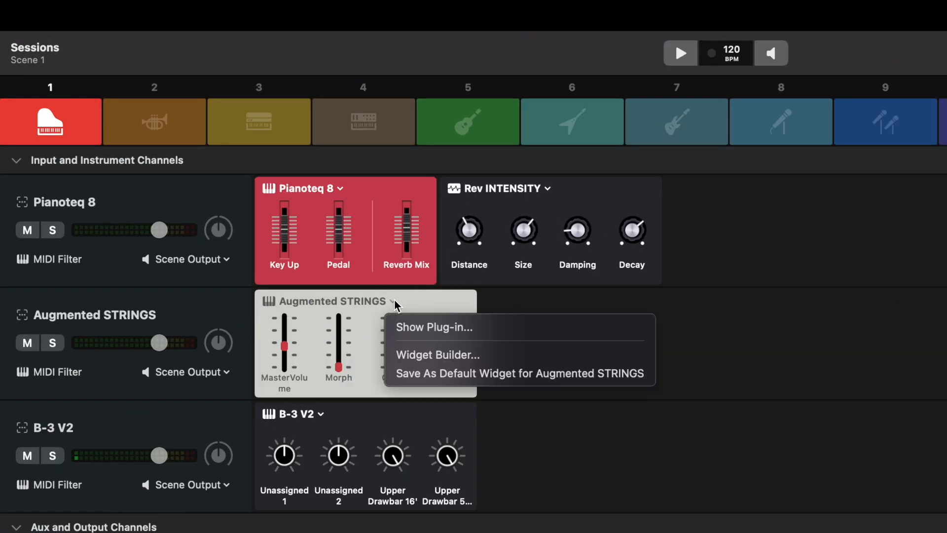
pyautogui.click(402, 355)
pyautogui.scroll(-1, 295, 200)
pyautogui.scroll(5, 291, 199)
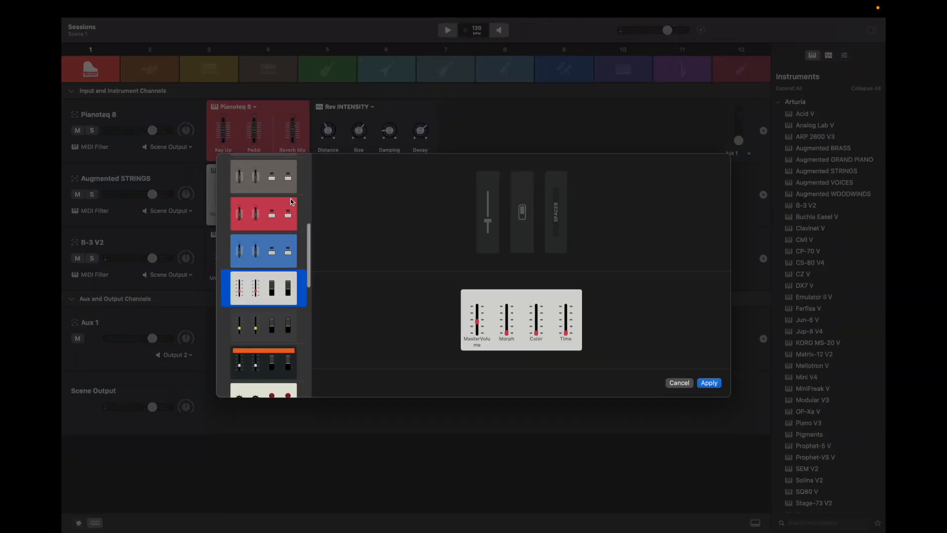
pyautogui.click(280, 207)
# Add a knob at the start of the Augmented STRINGS widget, assign it to Morph, and apply the new design
pyautogui.moveTo(471, 215); pyautogui.dragTo(465, 332)
pyautogui.click(463, 342)
pyautogui.click(461, 316)
pyautogui.moveTo(464, 328)
pyautogui.click(570, 341)
pyautogui.click(709, 383)
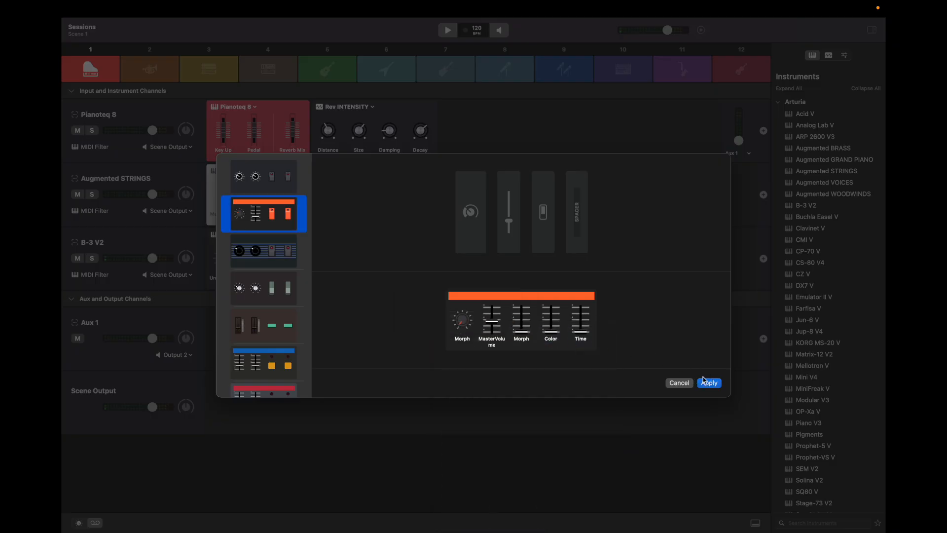
pyautogui.click(709, 383)
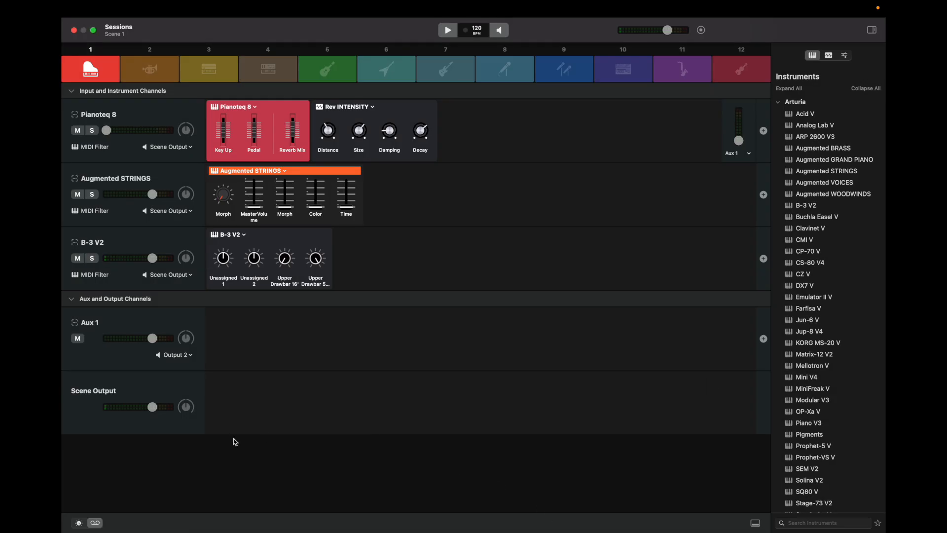
# Show the macro knobs and edit the mapping of the Big Knob
pyautogui.click(78, 523)
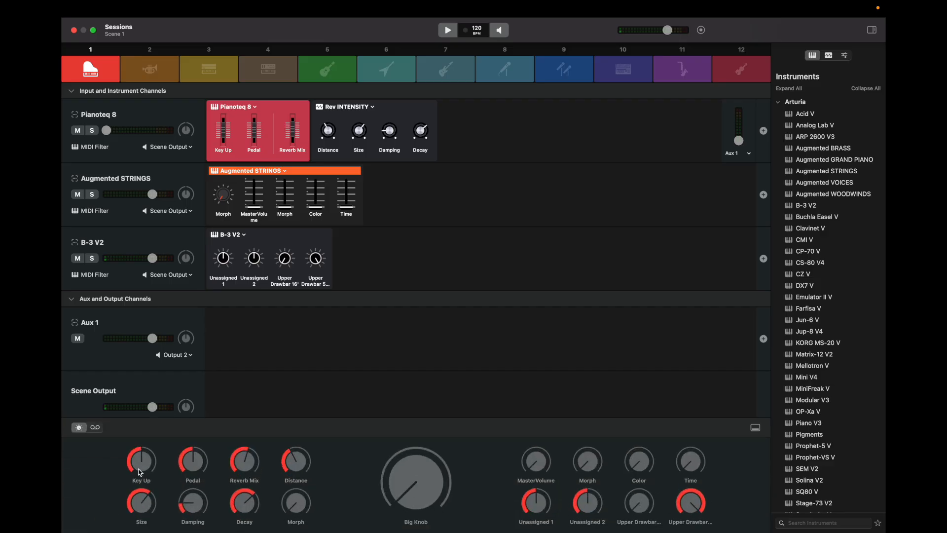
pyautogui.moveTo(191, 463); pyautogui.dragTo(191, 462)
pyautogui.click(414, 522)
pyautogui.moveTo(475, 424); pyautogui.dragTo(472, 393)
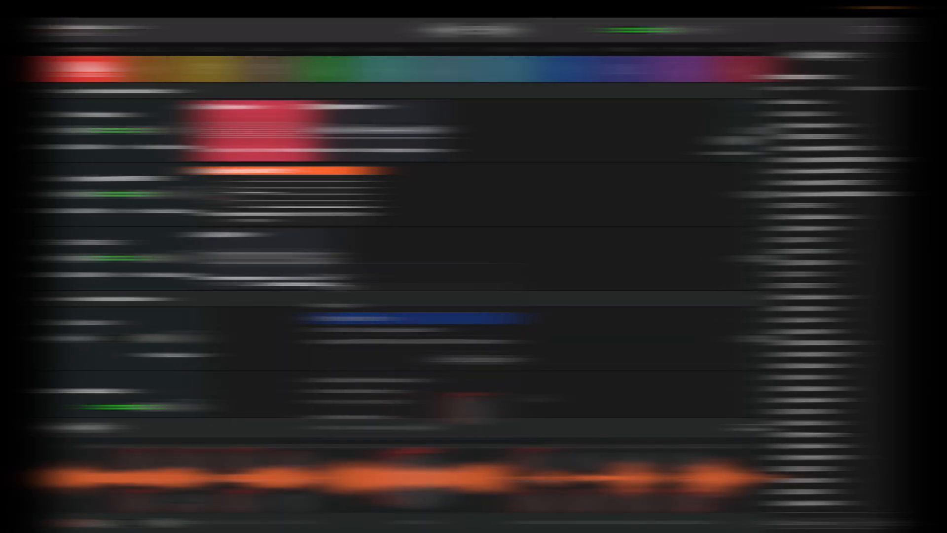